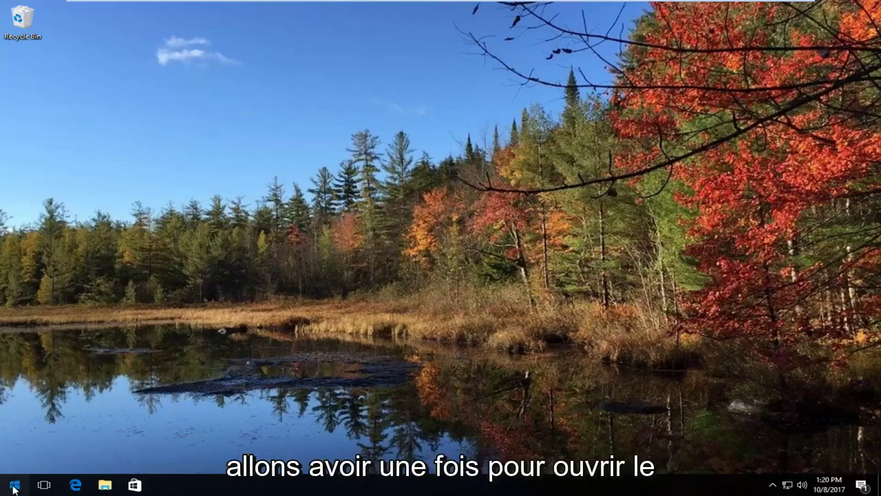
# Open the Windows Start menu from the taskbar's Start button
pyautogui.click(13, 485)
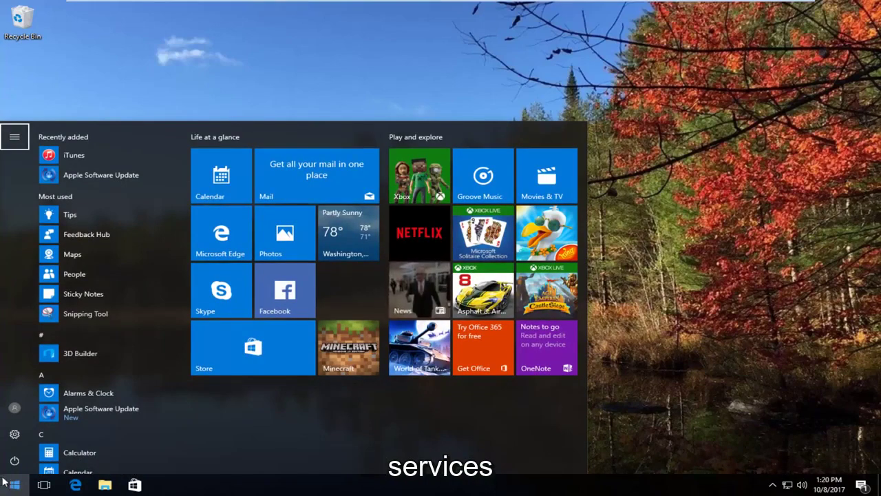
# Search for 'services' from Start and launch the Services console
pyautogui.click(13, 485)
pyautogui.click(16, 484)
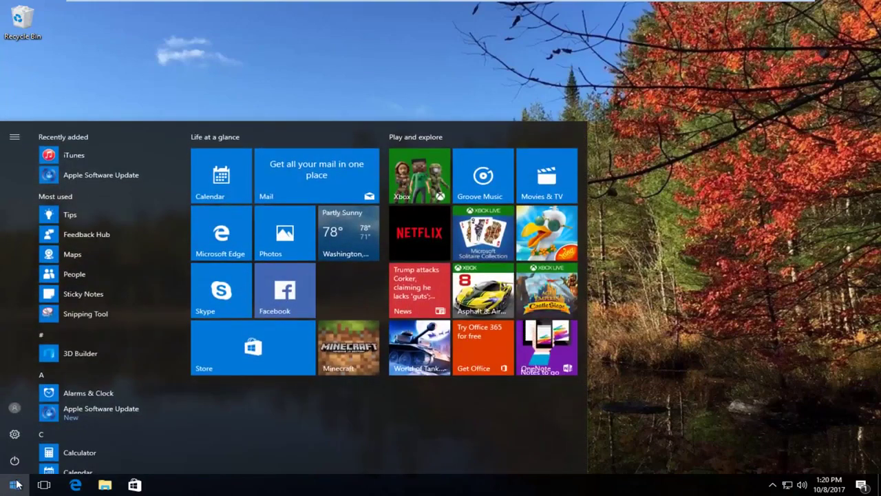
pyautogui.click(15, 485)
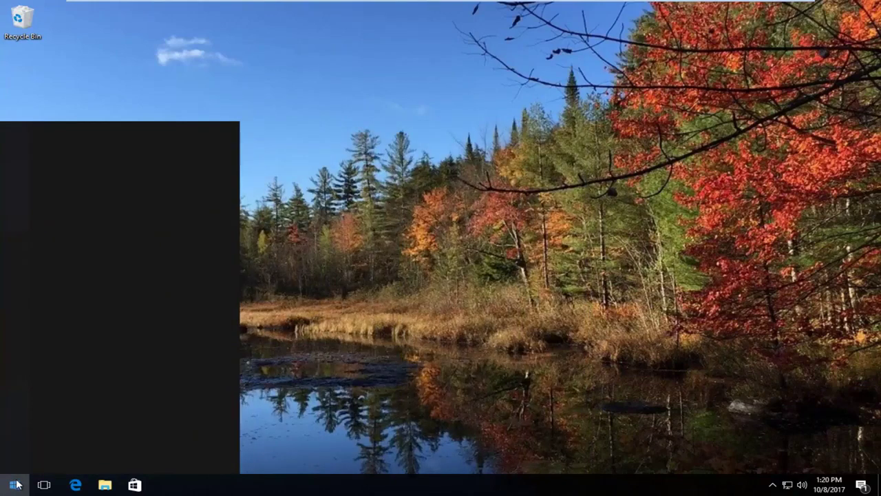
pyautogui.write('services')
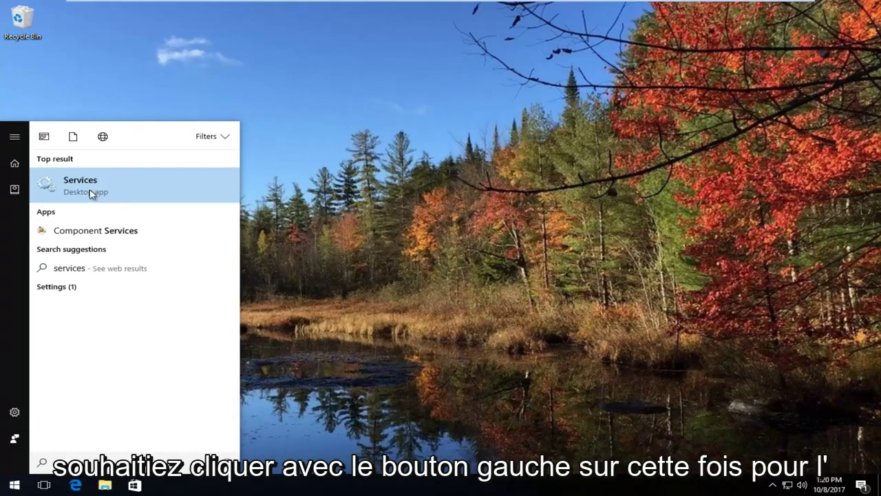
pyautogui.click(91, 187)
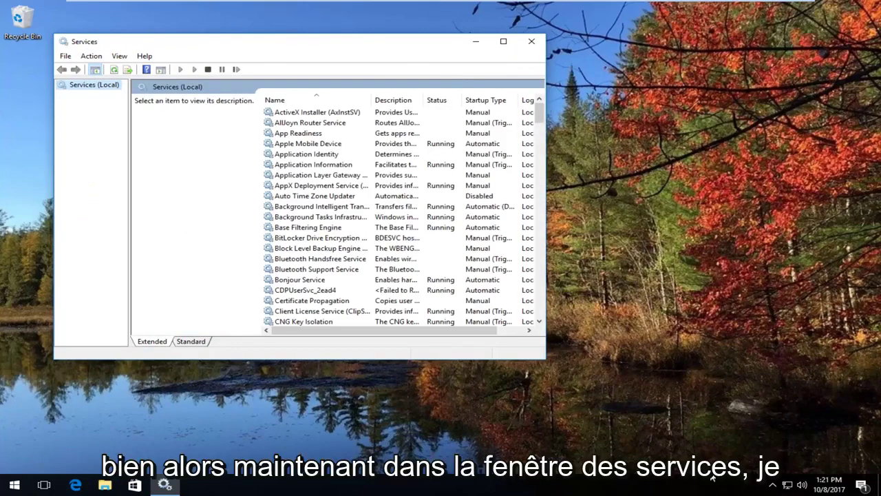
# Enlarge the Services window, widen the Name column, and scroll down the list
pyautogui.moveTo(545, 358); pyautogui.dragTo(822, 457)
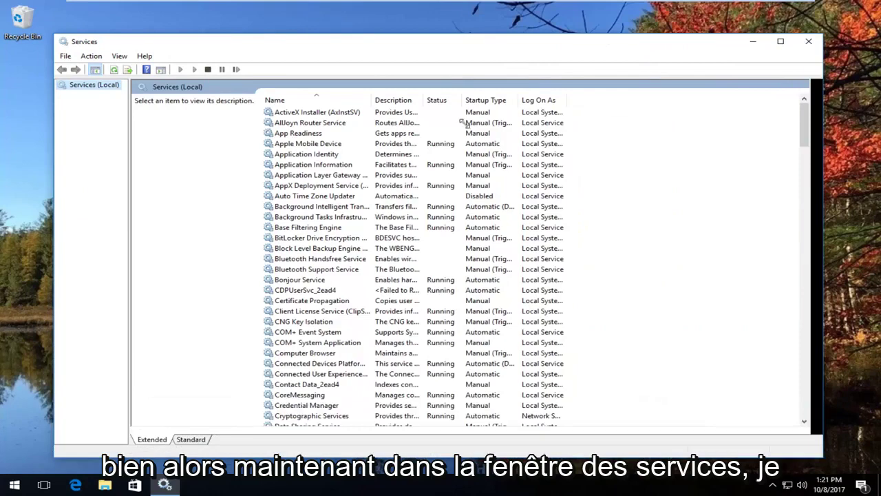
pyautogui.moveTo(373, 101); pyautogui.dragTo(413, 108)
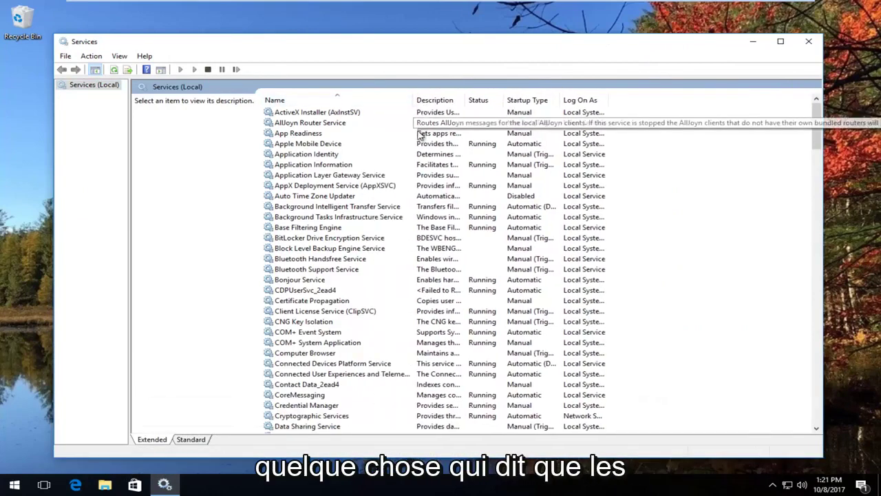
pyautogui.click(321, 353)
pyautogui.scroll(-4, 319, 347)
pyautogui.click(313, 373)
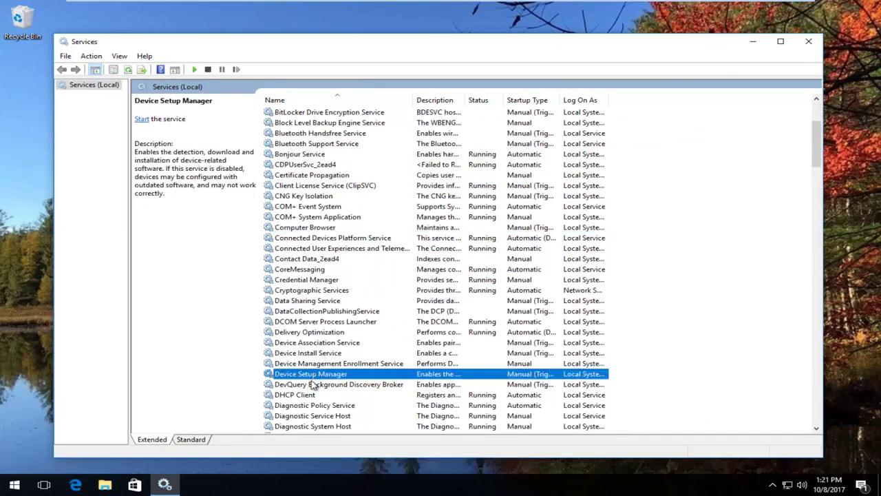
pyautogui.scroll(-2, 315, 372)
# Select Diagnostic System Host and open its properties
pyautogui.click(320, 354)
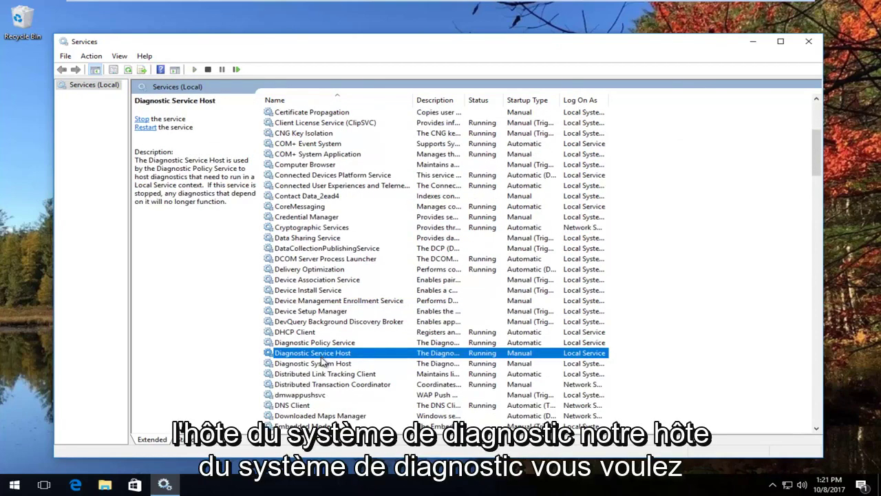
pyautogui.click(320, 362)
pyautogui.click(321, 356)
pyautogui.click(321, 364)
pyautogui.click(323, 357)
pyautogui.click(320, 363)
pyautogui.click(330, 356)
pyautogui.click(332, 363)
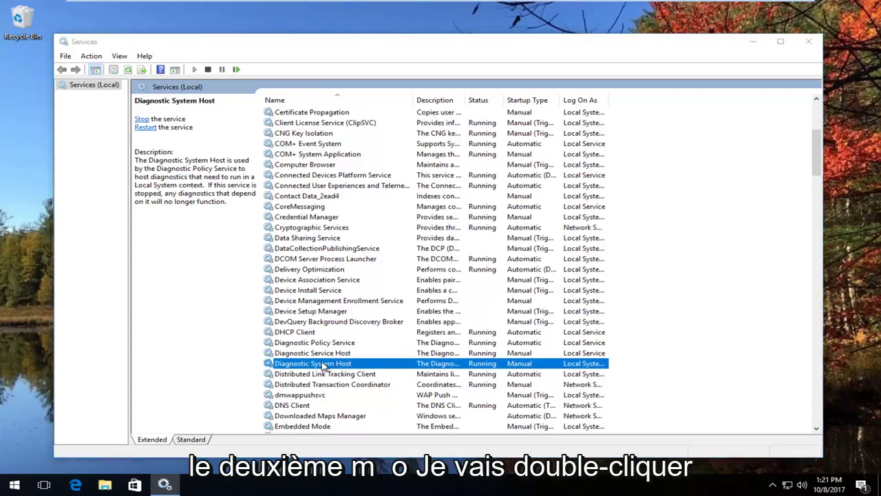
pyautogui.doubleClick(324, 363)
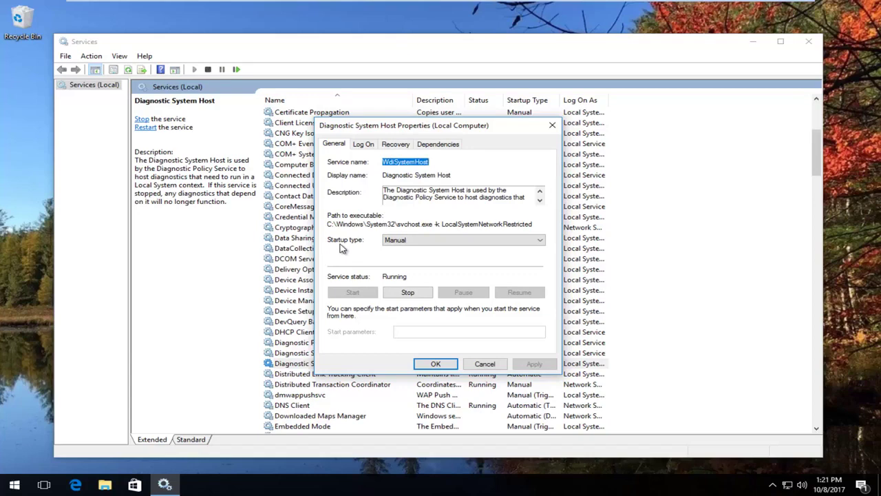
# Close Diagnostic System Host properties after confirming Manual startup, then close Services
pyautogui.click(430, 364)
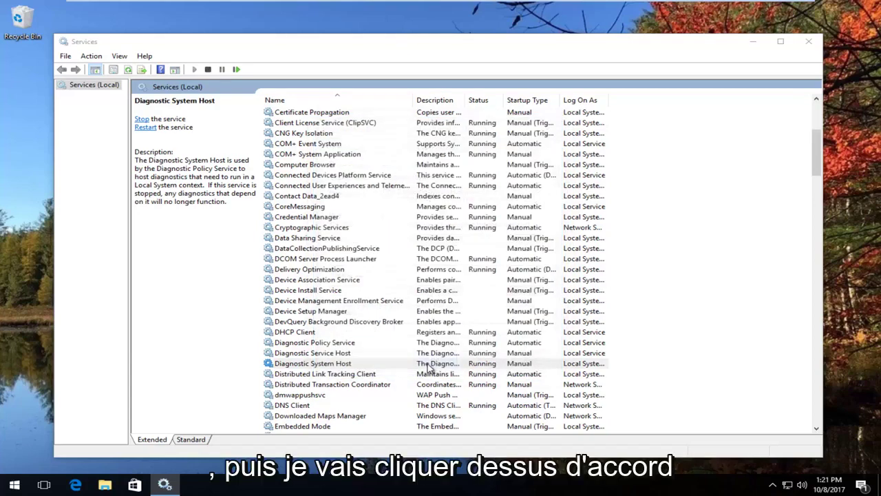
pyautogui.click(810, 42)
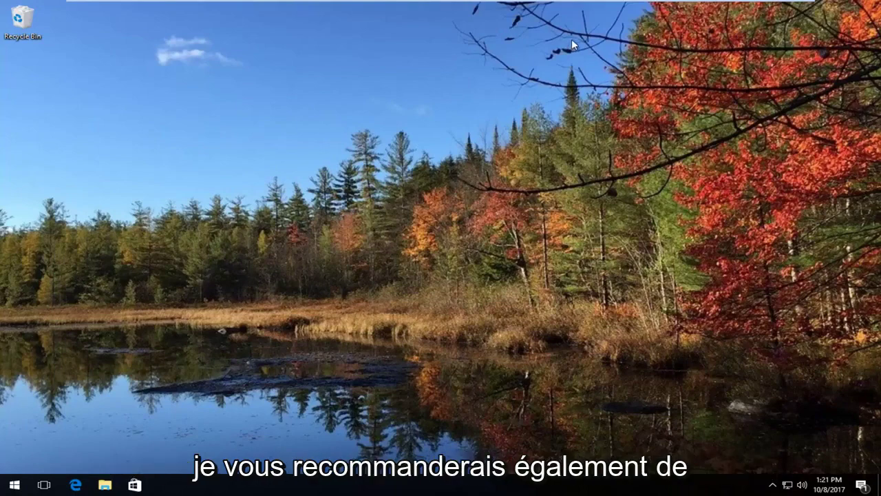
# Search for cmd and launch Command Prompt as administrator, approving the UAC prompt
pyautogui.click(7, 489)
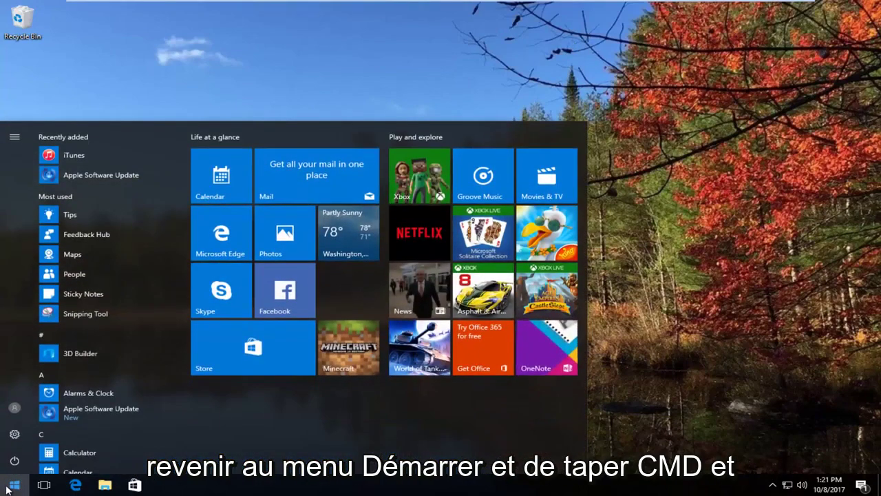
pyautogui.write('cmd')
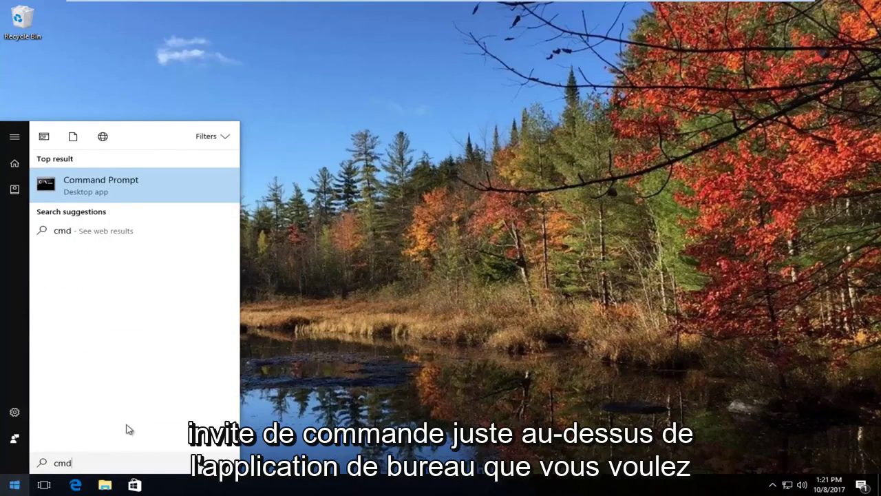
pyautogui.rightClick(92, 188)
pyautogui.press('Escape')
pyautogui.rightClick(100, 191)
pyautogui.press('Escape')
pyautogui.press('Escape')
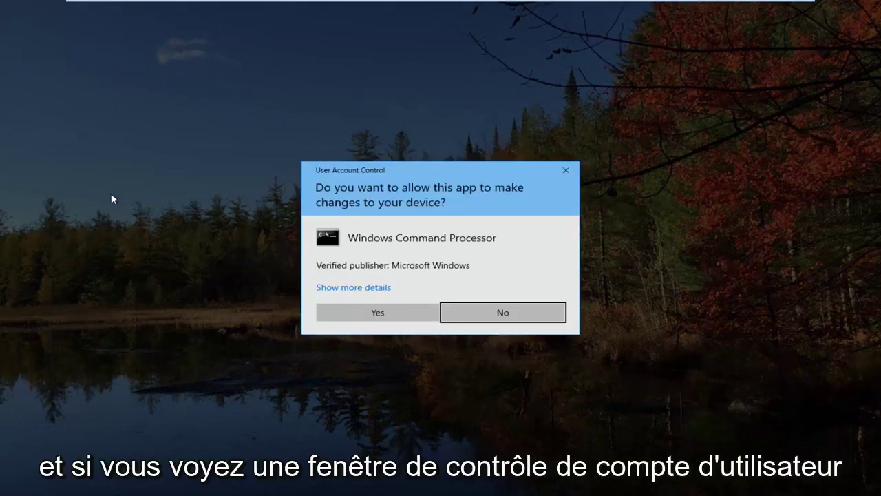
pyautogui.click(362, 311)
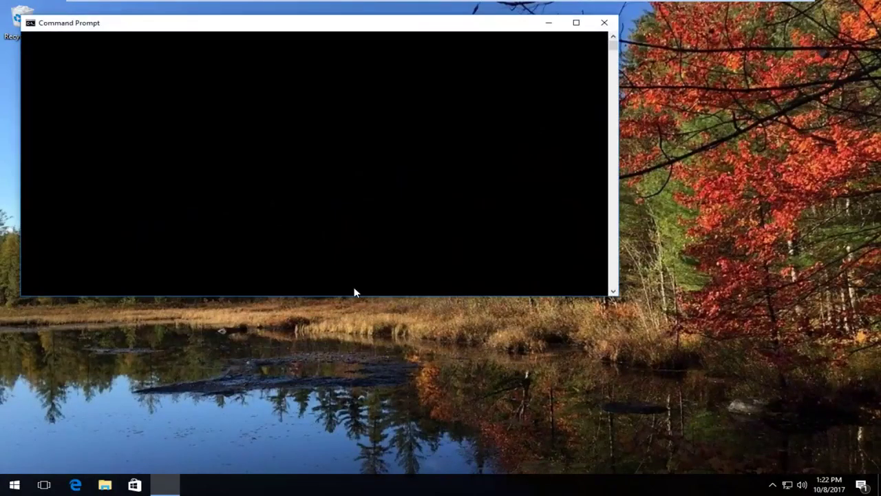
# Run sfc /scannow, which reports another servicing operation running, then close Command Prompt
pyautogui.moveTo(209, 23); pyautogui.dragTo(308, 97)
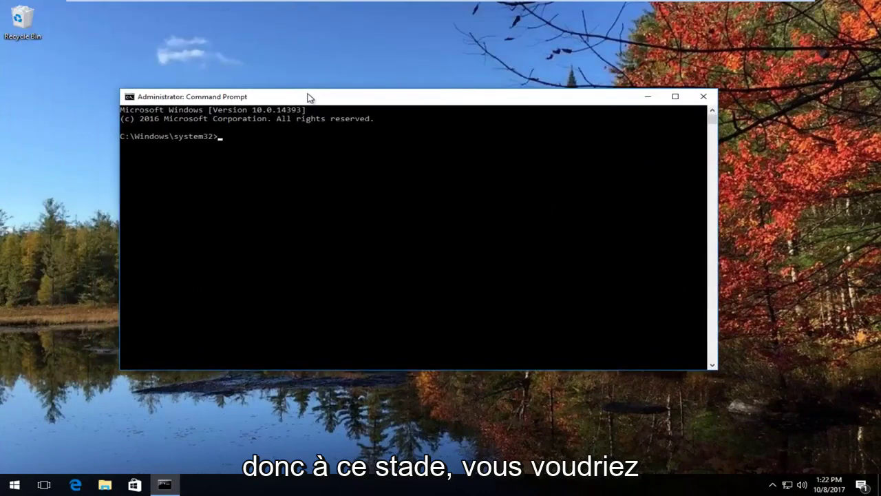
pyautogui.write('s')
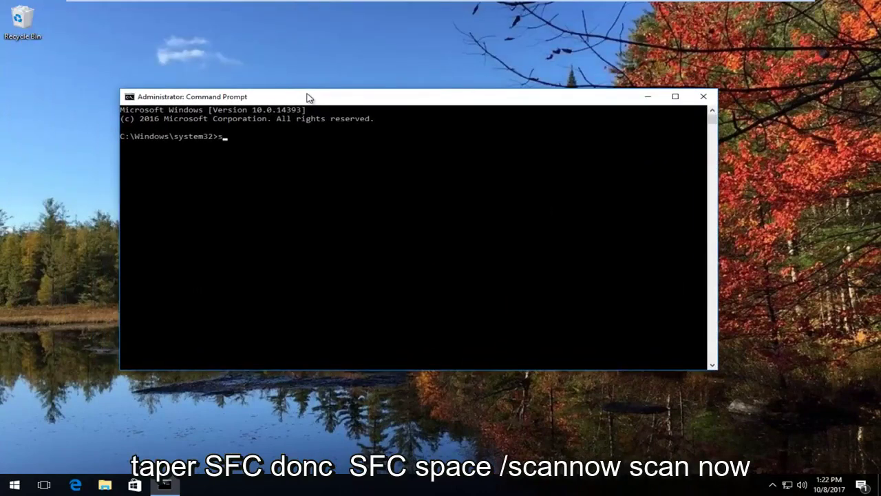
pyautogui.write('fc /scannow')
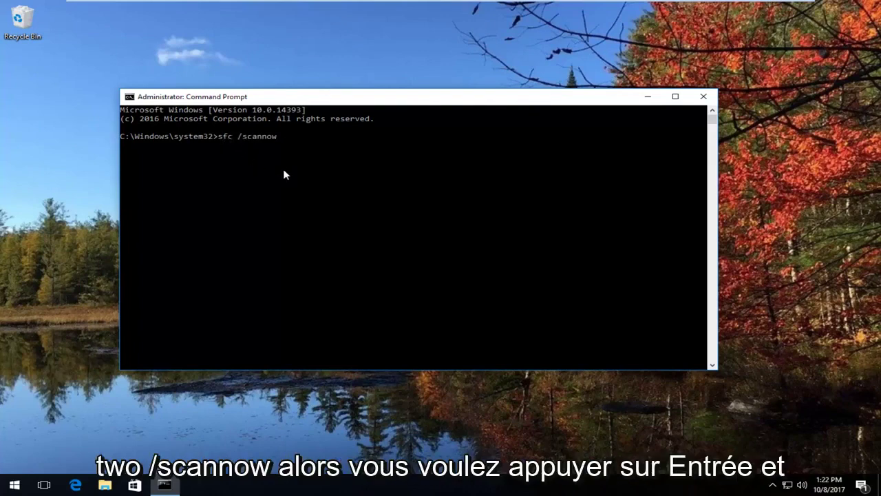
pyautogui.press('Return')
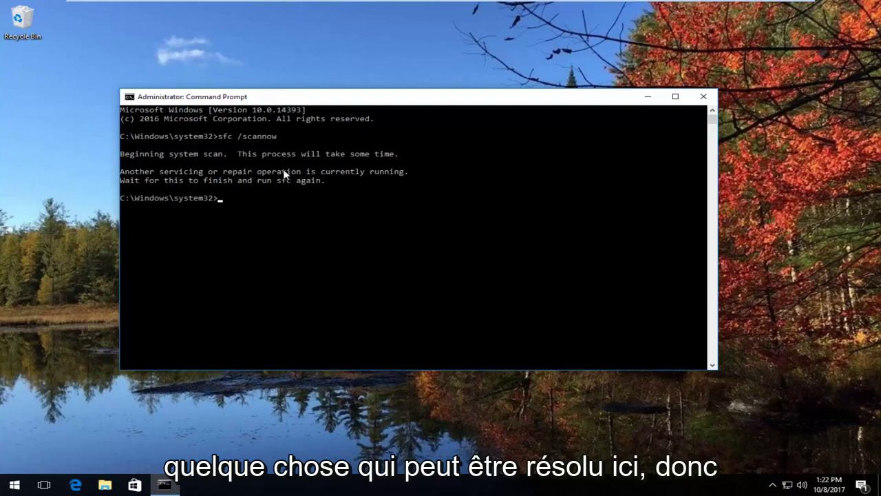
pyautogui.click(703, 96)
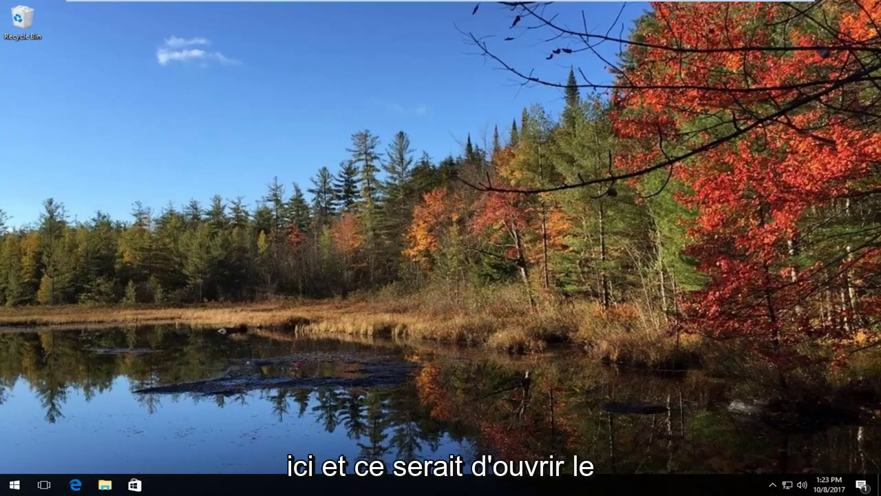
# Search for regedit and run Registry Editor as administrator, allowing it in UAC
pyautogui.click(14, 485)
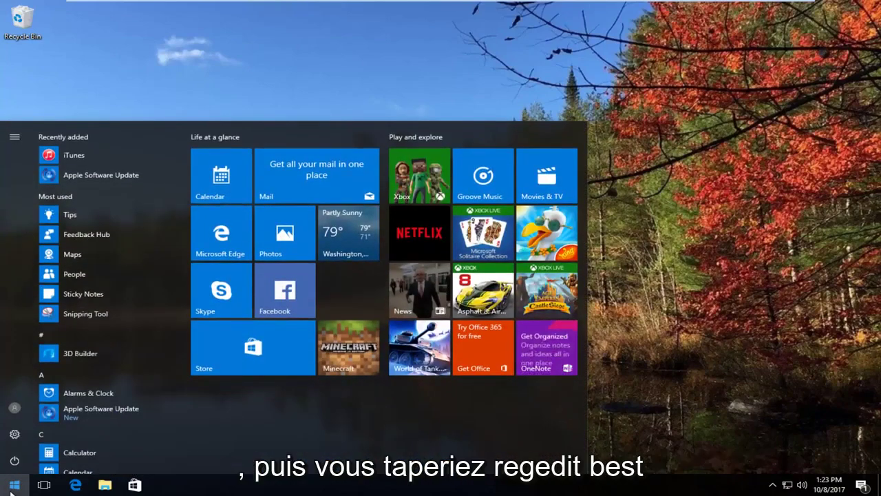
pyautogui.write('regedit')
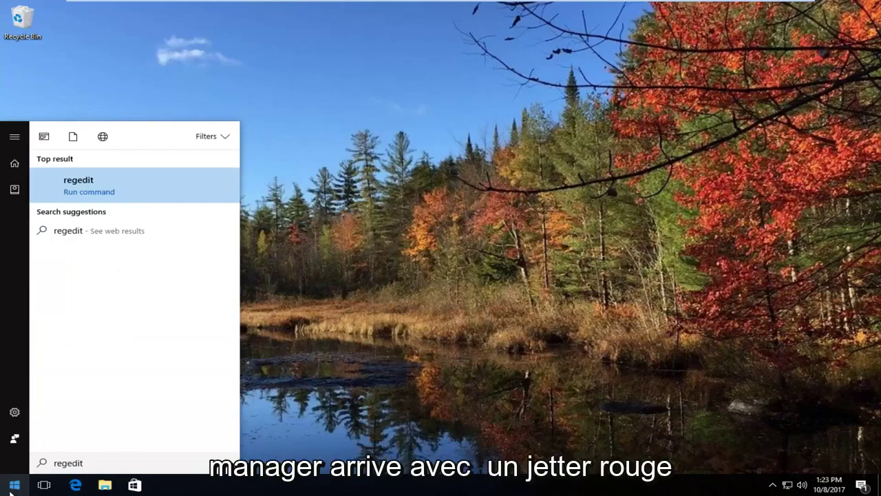
pyautogui.rightClick(82, 193)
pyautogui.click(101, 199)
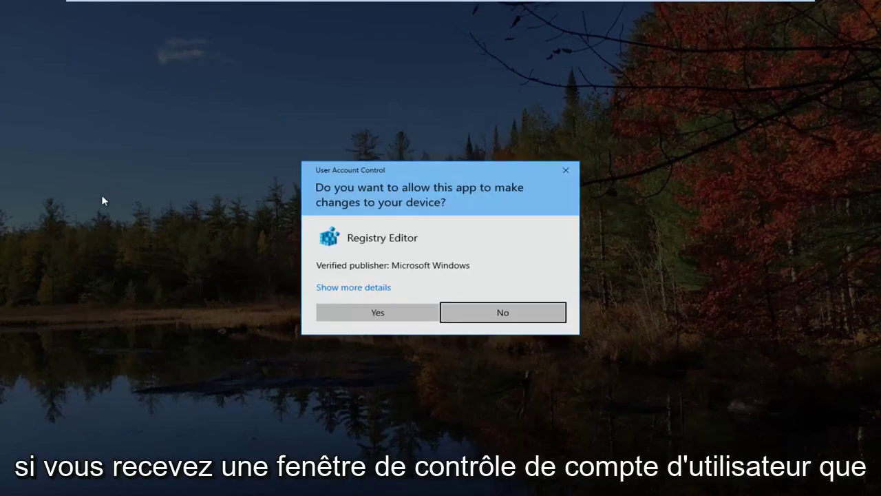
pyautogui.click(348, 320)
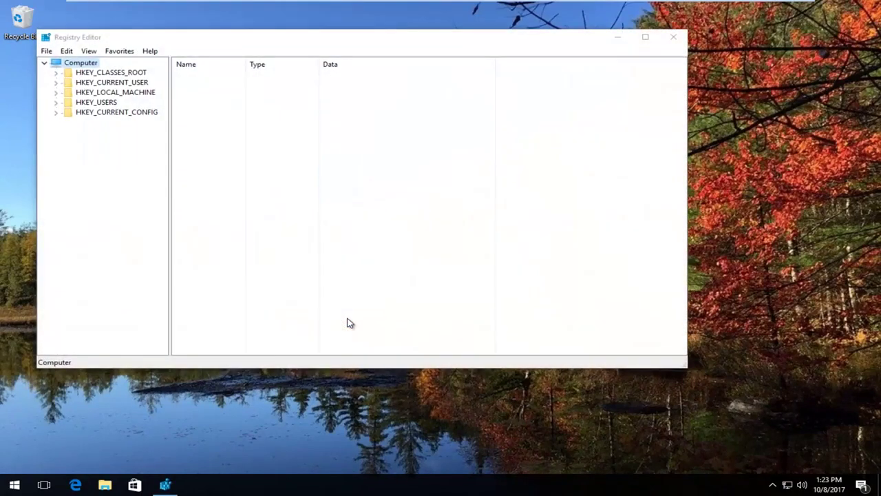
# Expand HKEY_LOCAL_MACHINE and SOFTWARE, widening the key tree pane
pyautogui.moveTo(298, 46); pyautogui.dragTo(349, 52)
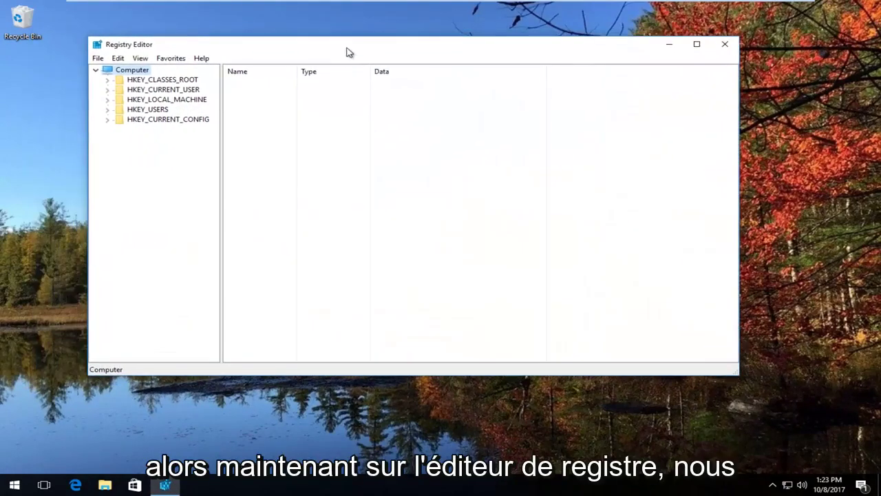
pyautogui.click(138, 102)
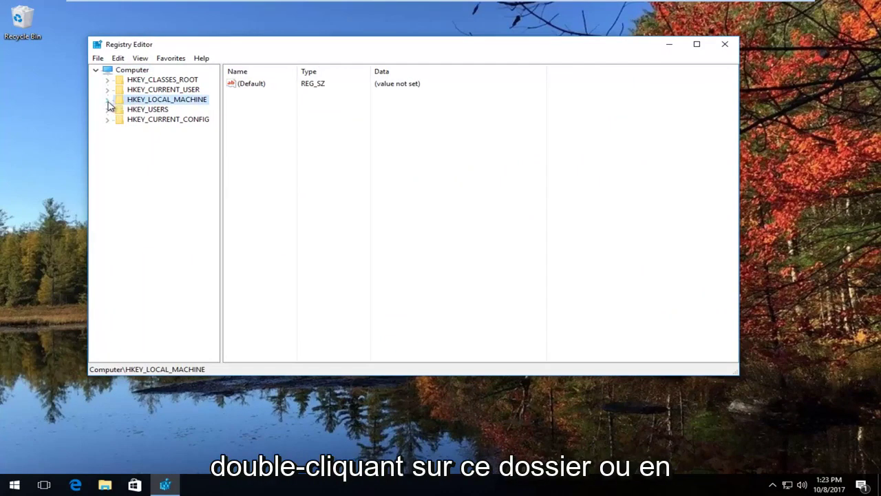
pyautogui.click(107, 99)
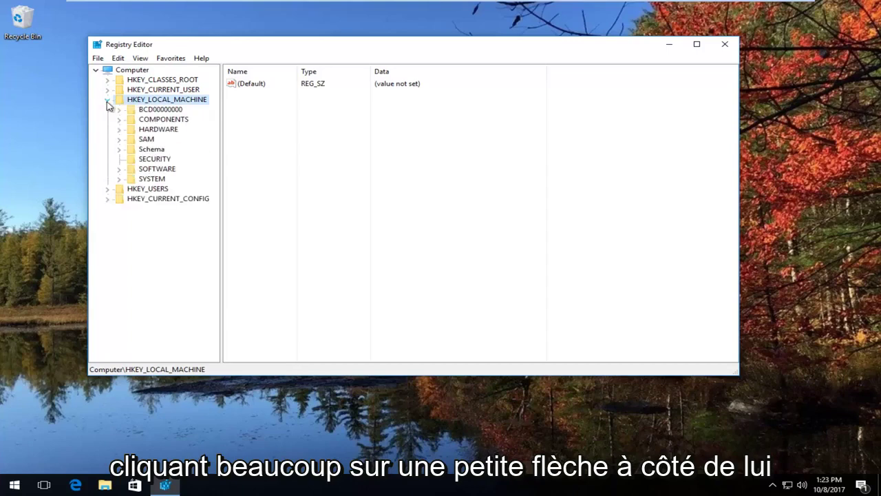
pyautogui.click(120, 170)
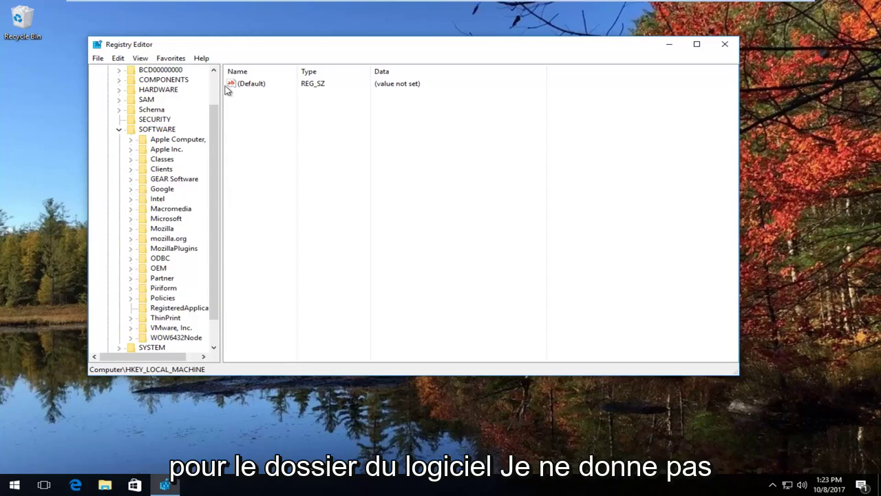
pyautogui.moveTo(221, 82); pyautogui.dragTo(250, 82)
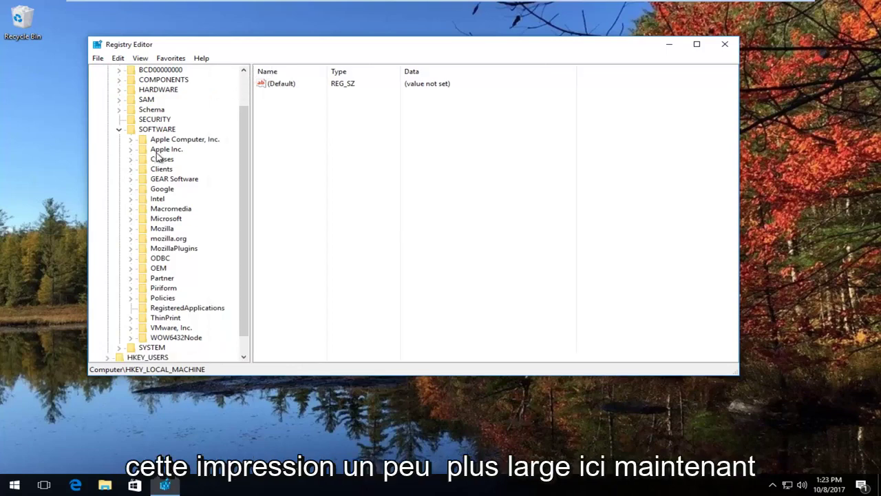
pyautogui.scroll(-1, 160, 168)
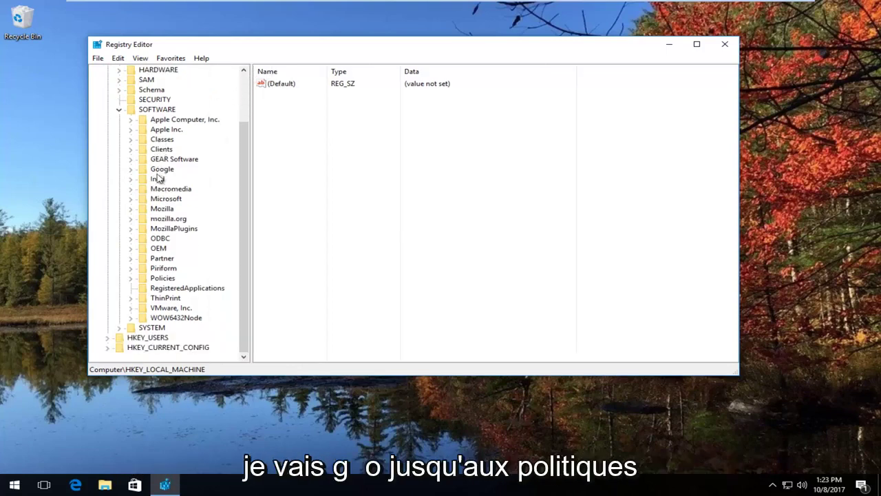
# Expand Policies > Microsoft > Windows and select the ScriptedDiagnostics key
pyautogui.click(135, 280)
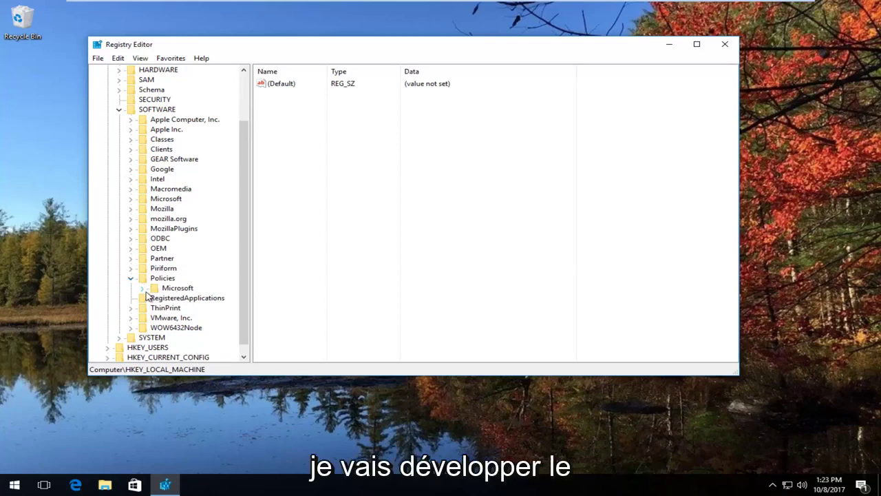
pyautogui.click(142, 288)
pyautogui.scroll(-1, 159, 296)
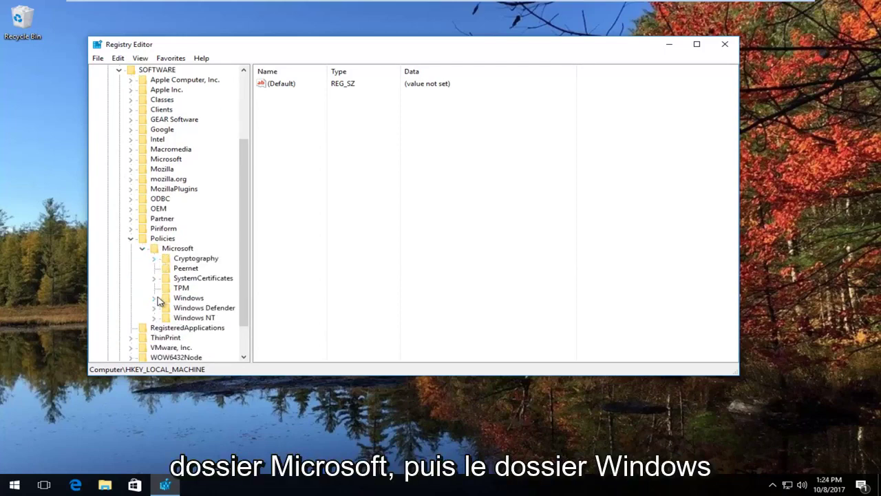
pyautogui.click(154, 298)
pyautogui.moveTo(252, 219); pyautogui.dragTo(304, 210)
pyautogui.click(154, 258)
pyautogui.click(154, 259)
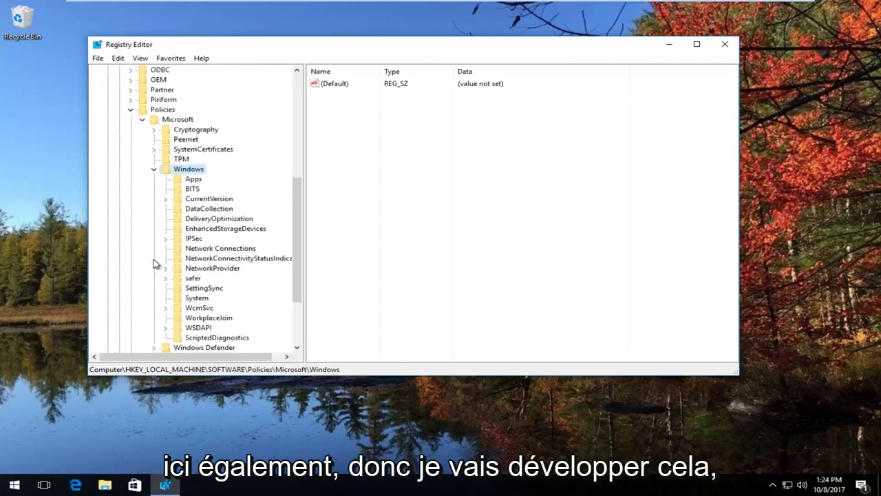
pyautogui.click(204, 337)
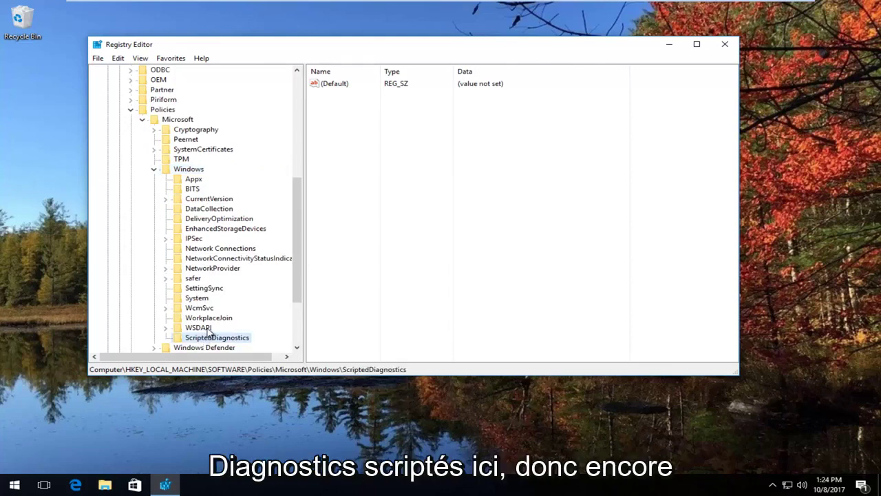
pyautogui.scroll(-1, 210, 331)
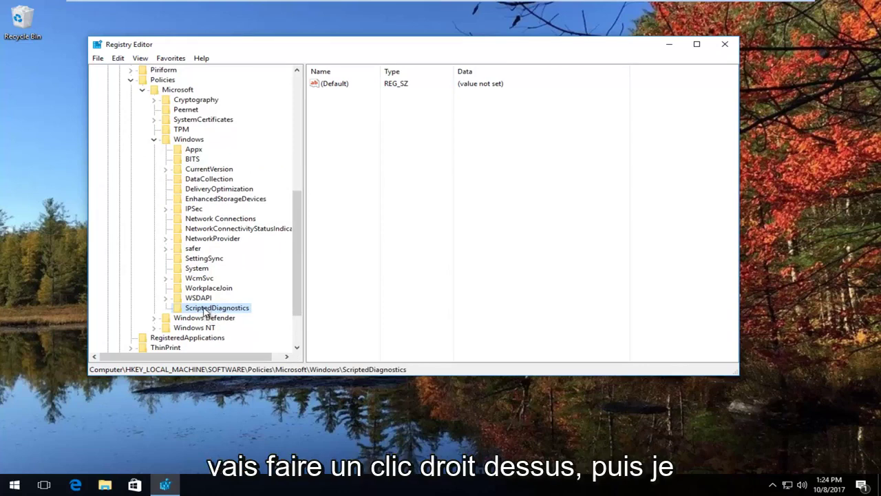
# Delete the ScriptedDiagnostics key, confirm the deletion, and close Registry Editor
pyautogui.rightClick(204, 311)
pyautogui.click(225, 351)
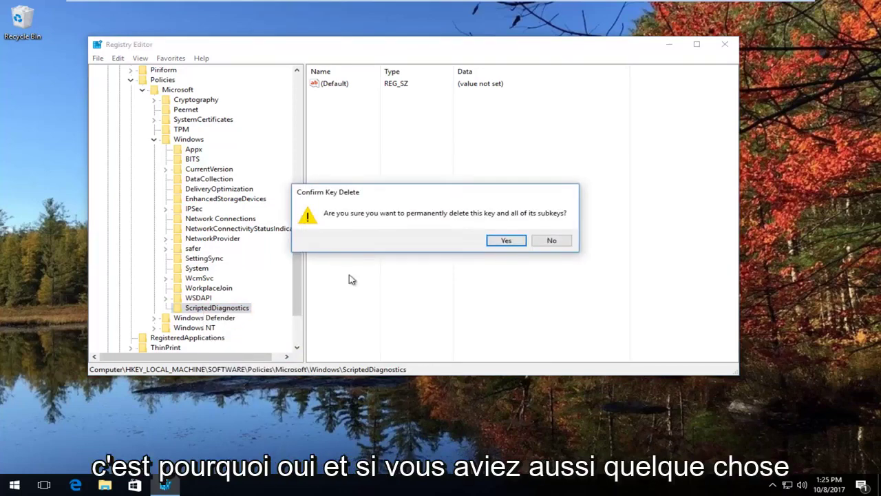
pyautogui.click(506, 240)
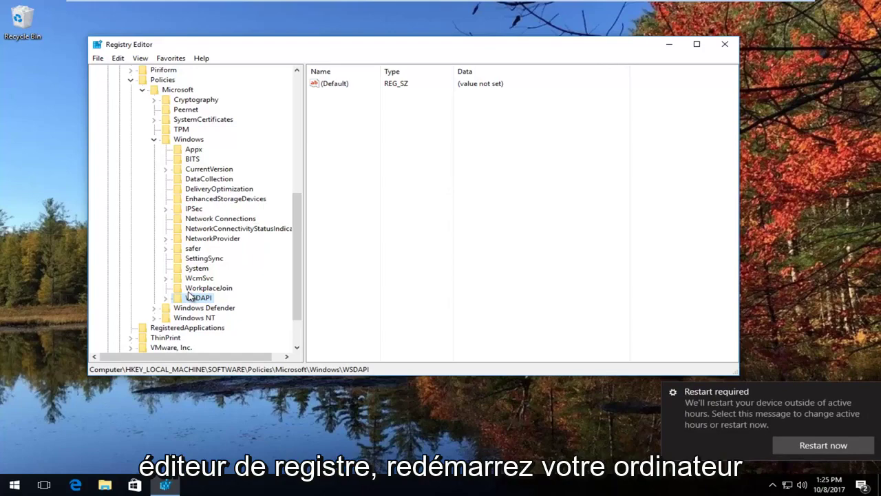
pyautogui.click(725, 43)
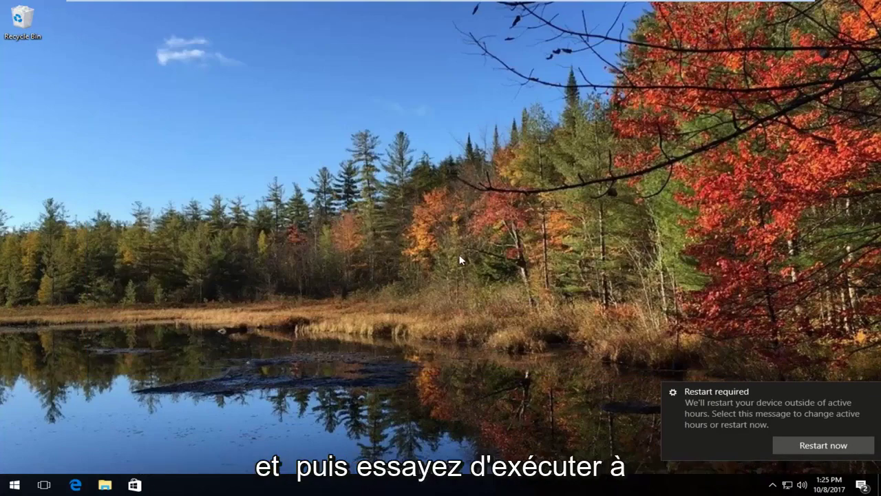